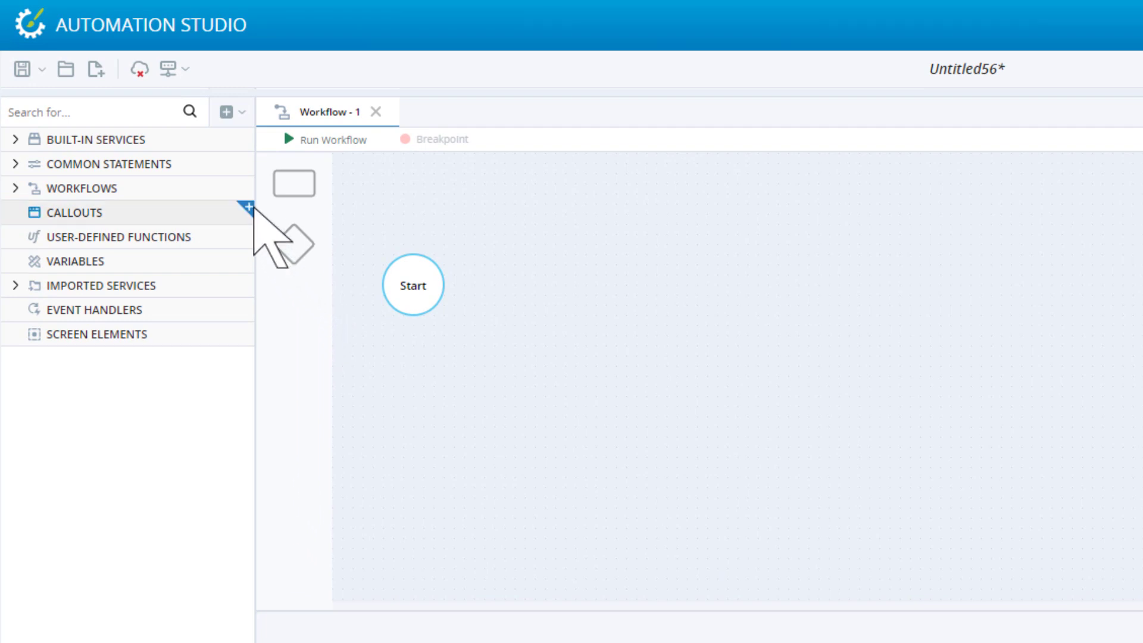
# - Add Callout - 1 to the project and retitle its dialog 'Clipboard Updated'
pyautogui.click(248, 209)
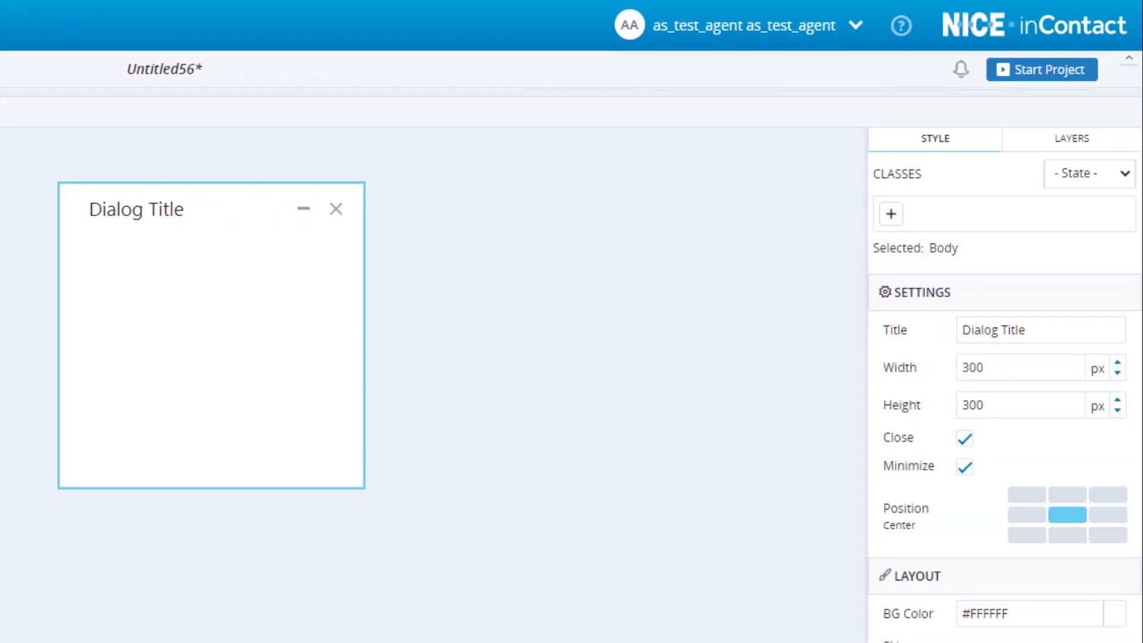
pyautogui.doubleClick(1032, 340)
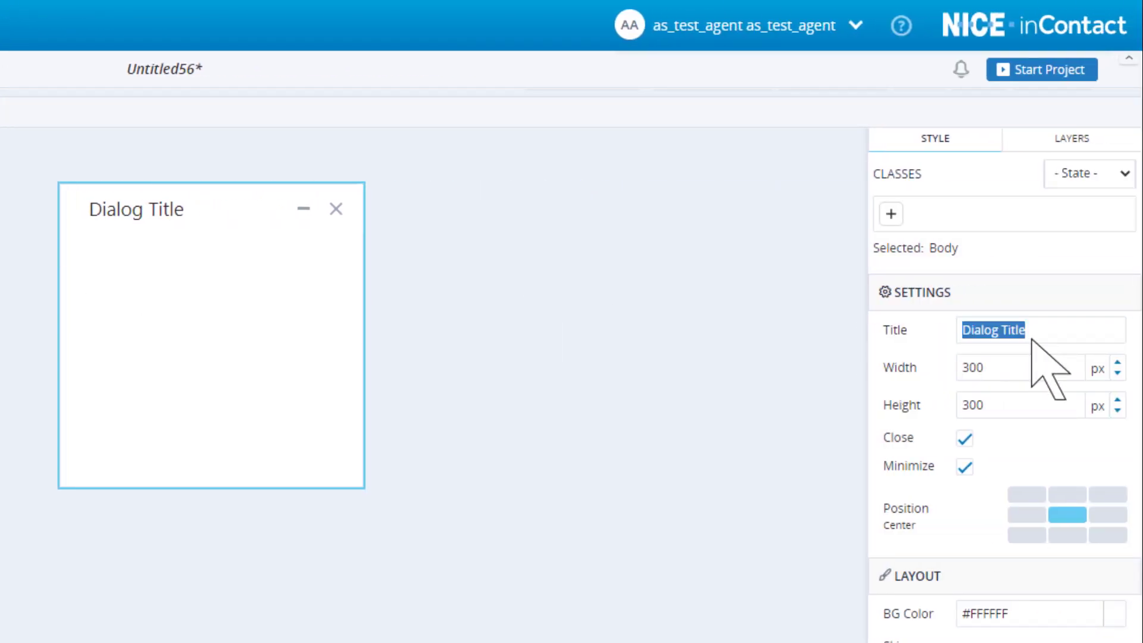
pyautogui.write('Clipboard Updated')
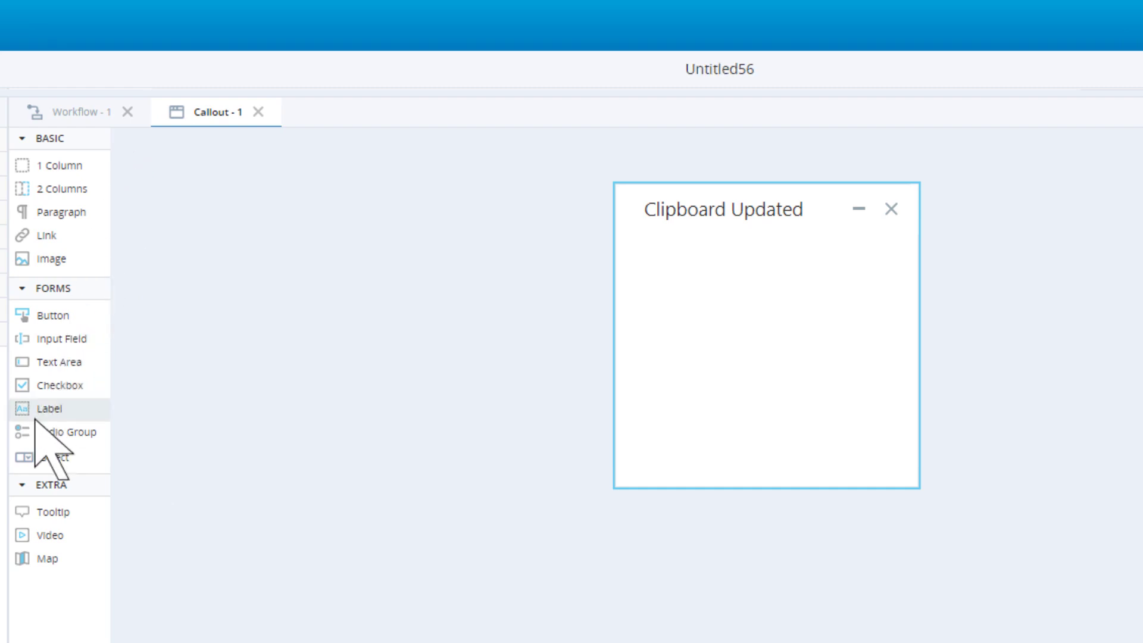
# - Place Label - 1 from the FORMS palette inside the Clipboard Updated callout body
pyautogui.moveTo(38, 420); pyautogui.dragTo(655, 266)
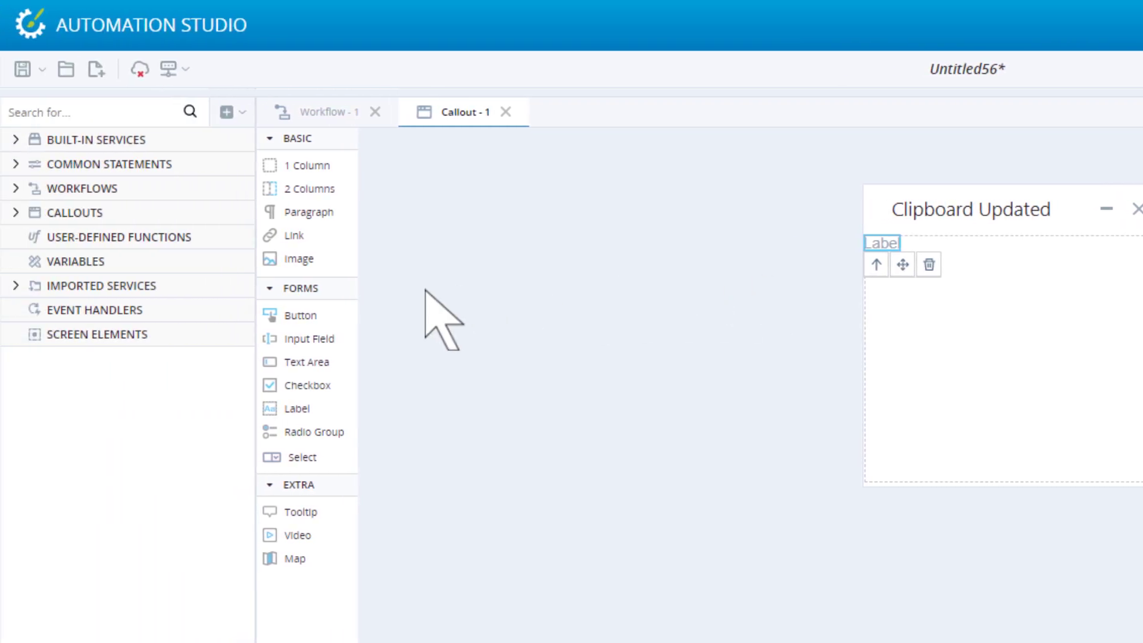
pyautogui.moveTo(134, 310)
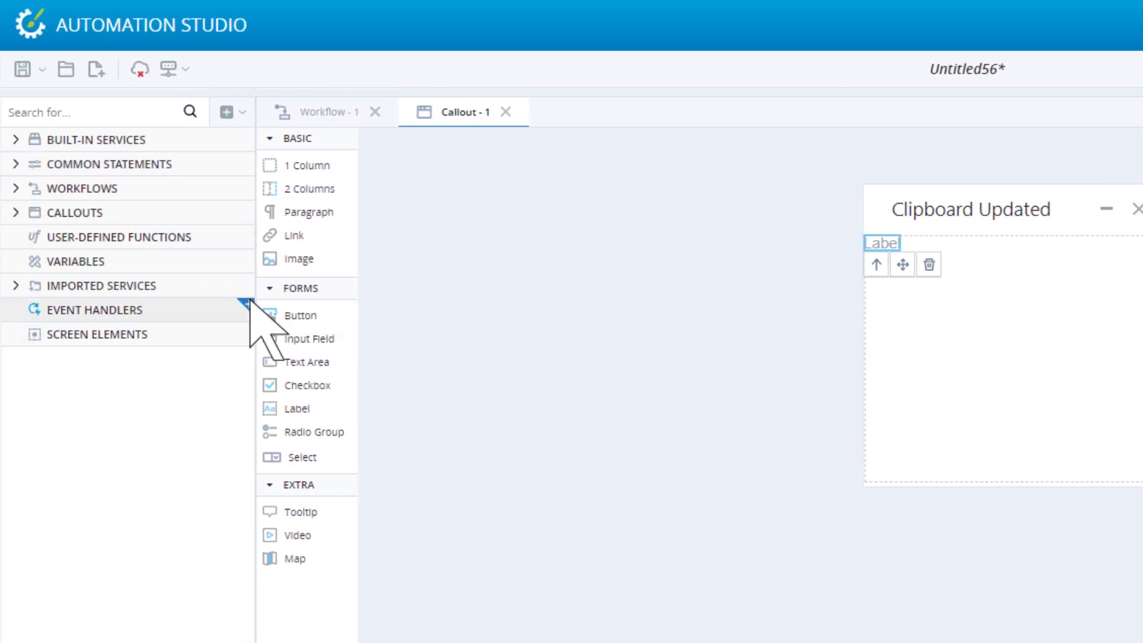
# - Add Event Handler - 1 triggered by the built-in Clipboard Changed event
pyautogui.click(249, 306)
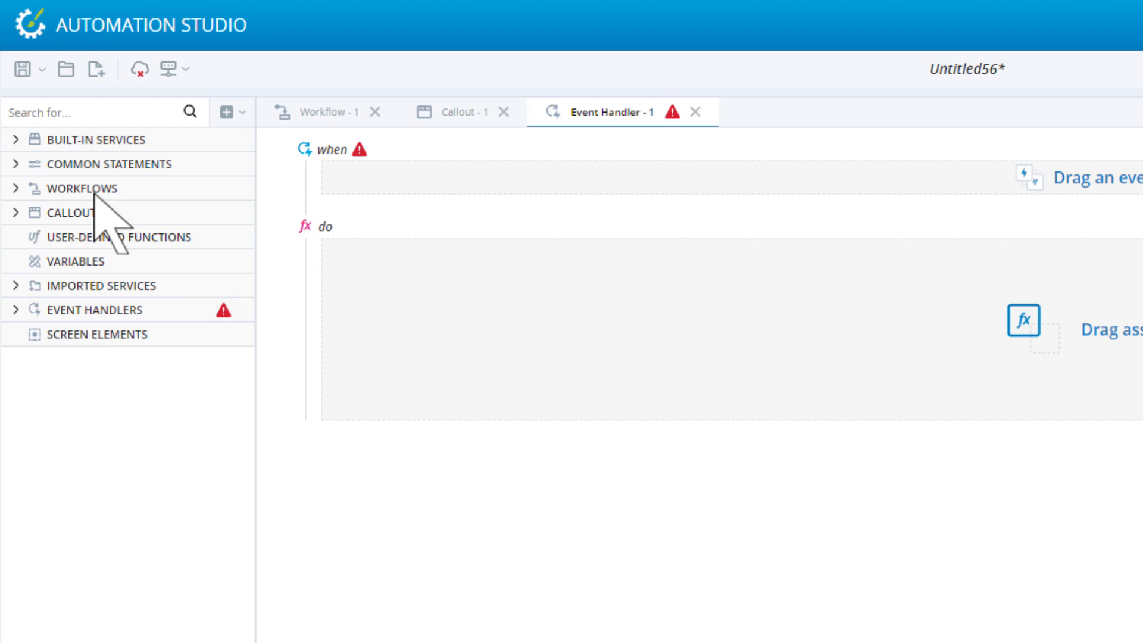
pyautogui.click(17, 140)
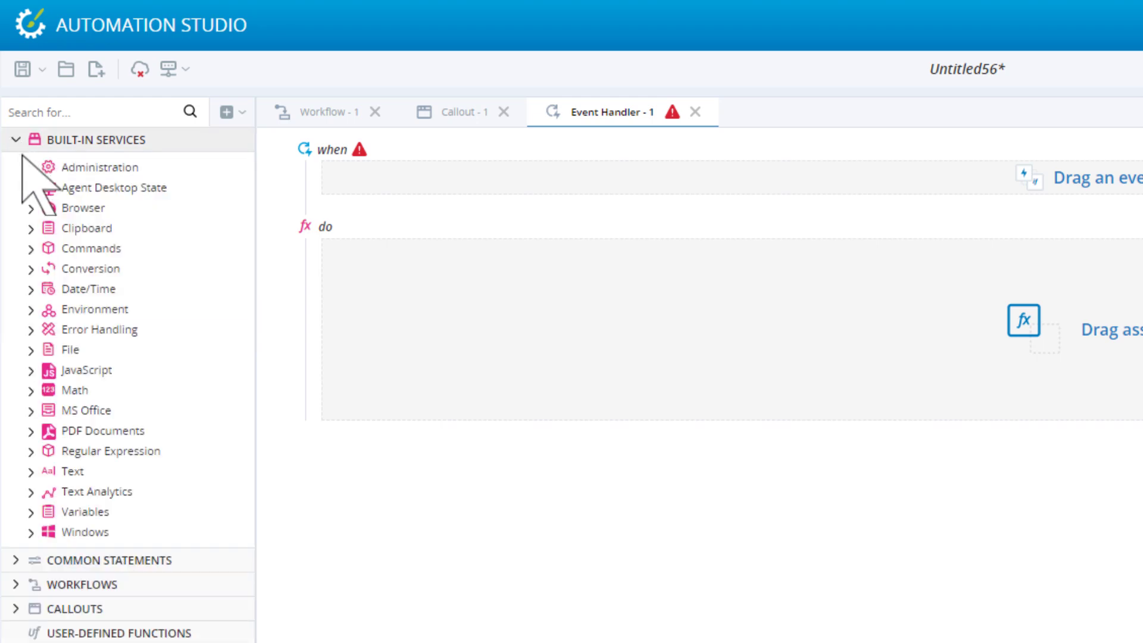
pyautogui.click(30, 228)
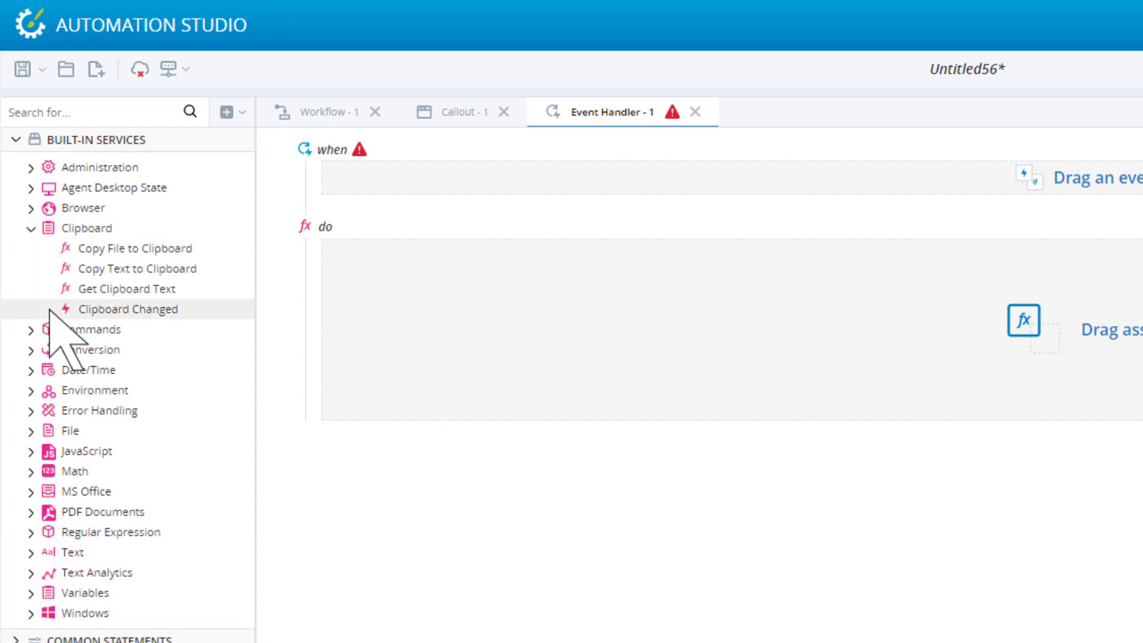
pyautogui.moveTo(50, 315); pyautogui.dragTo(255, 218)
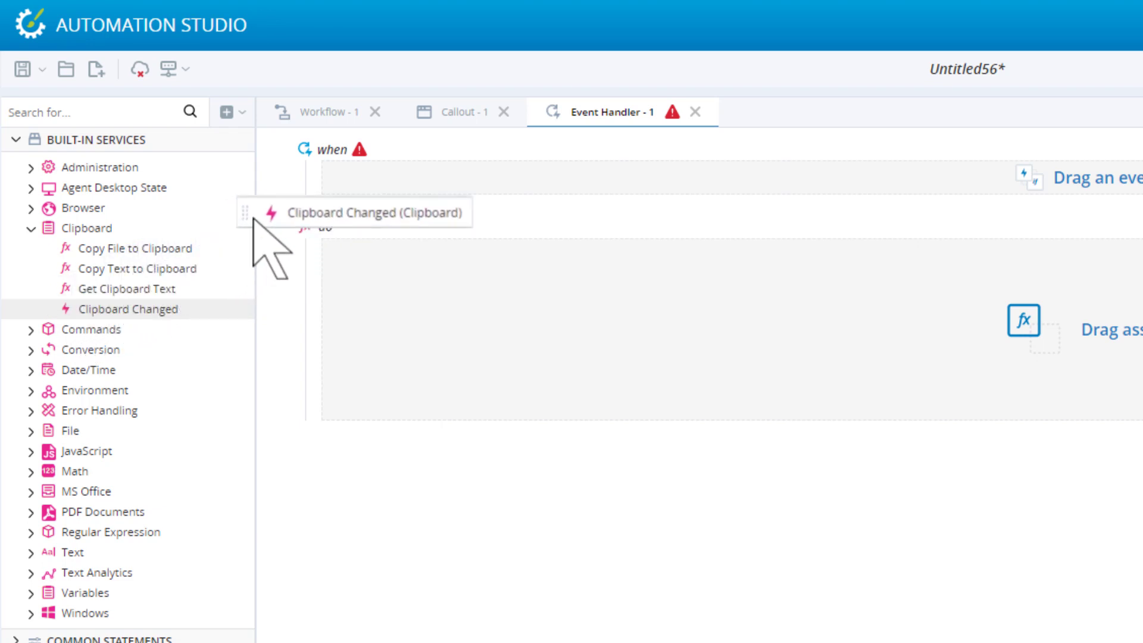
pyautogui.moveTo(255, 218); pyautogui.dragTo(343, 179)
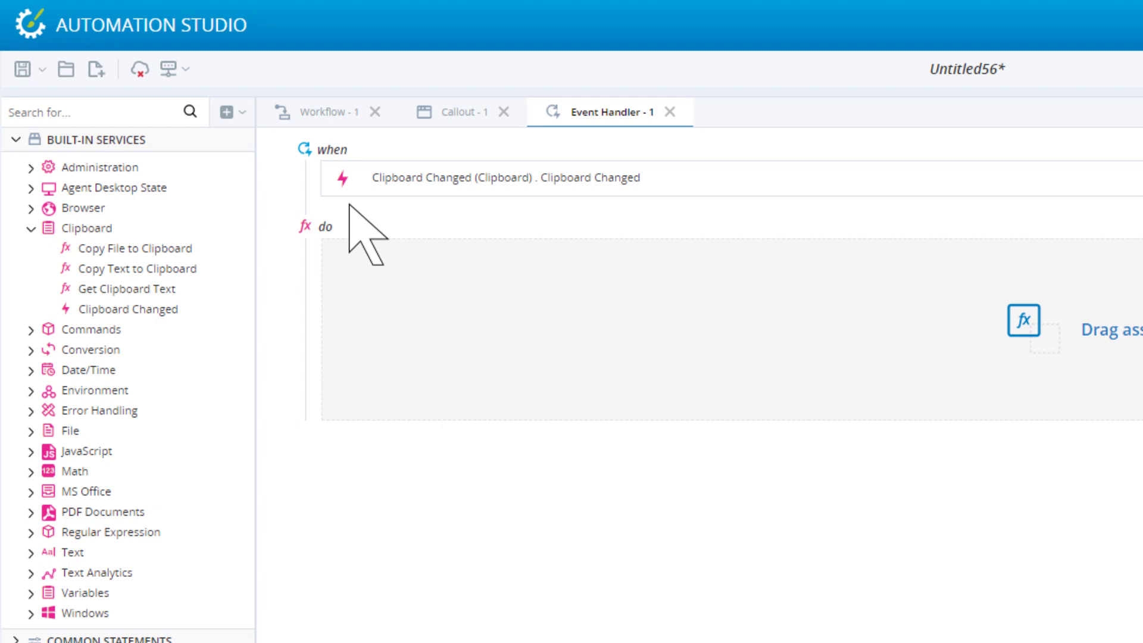
# - Add an Assign step targeting Callout - 1 . Label - 1 . Value, leaving its source unselected
pyautogui.click(16, 140)
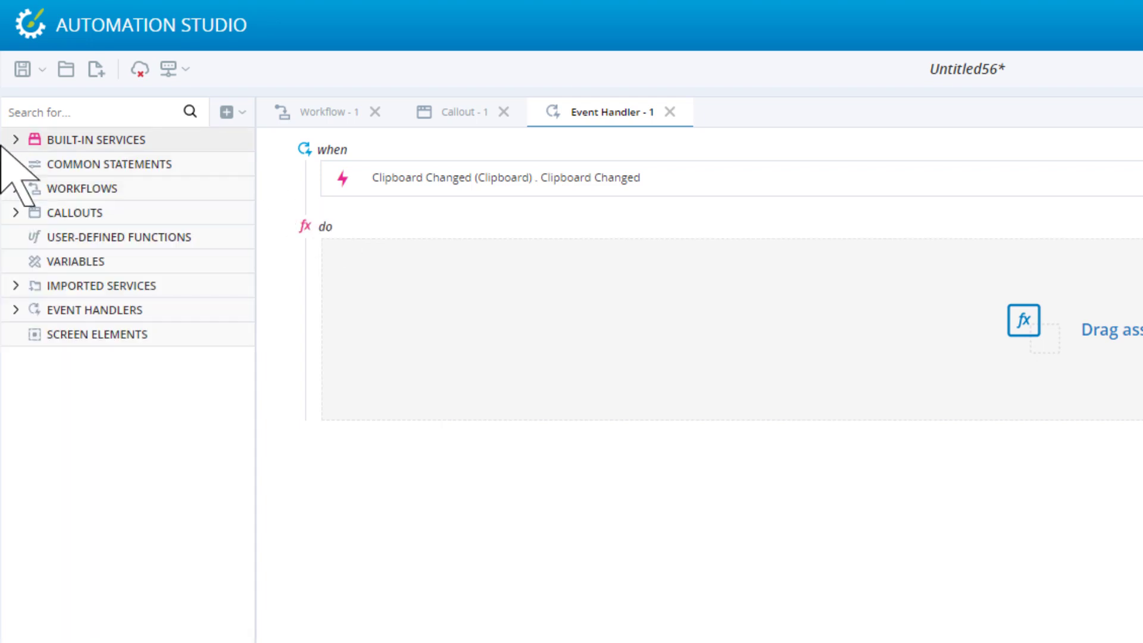
pyautogui.click(15, 213)
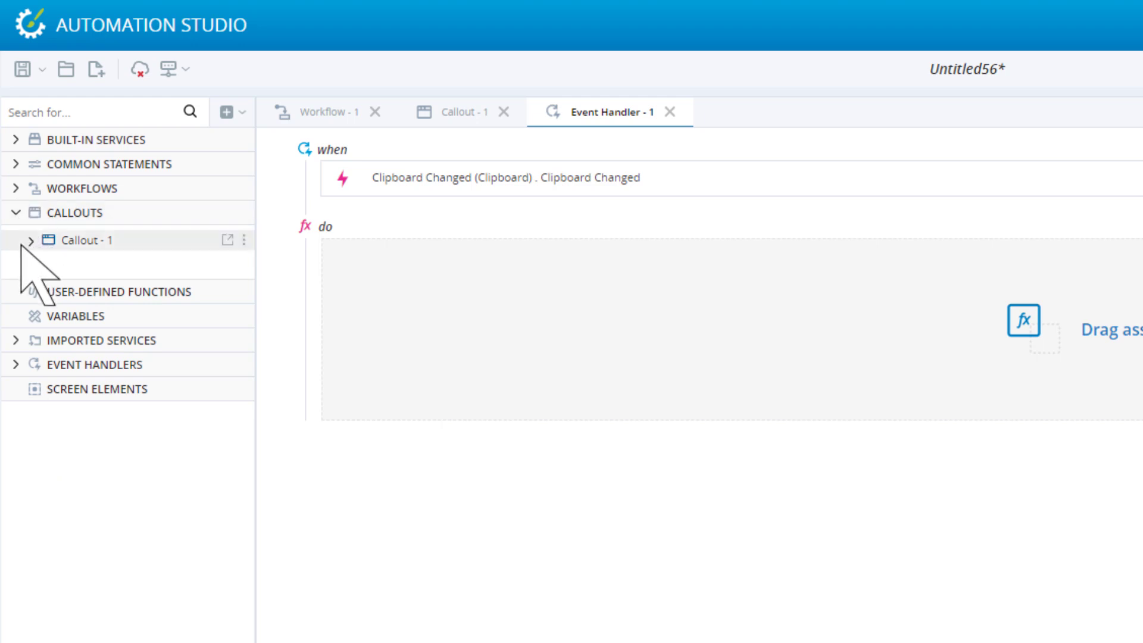
pyautogui.click(31, 239)
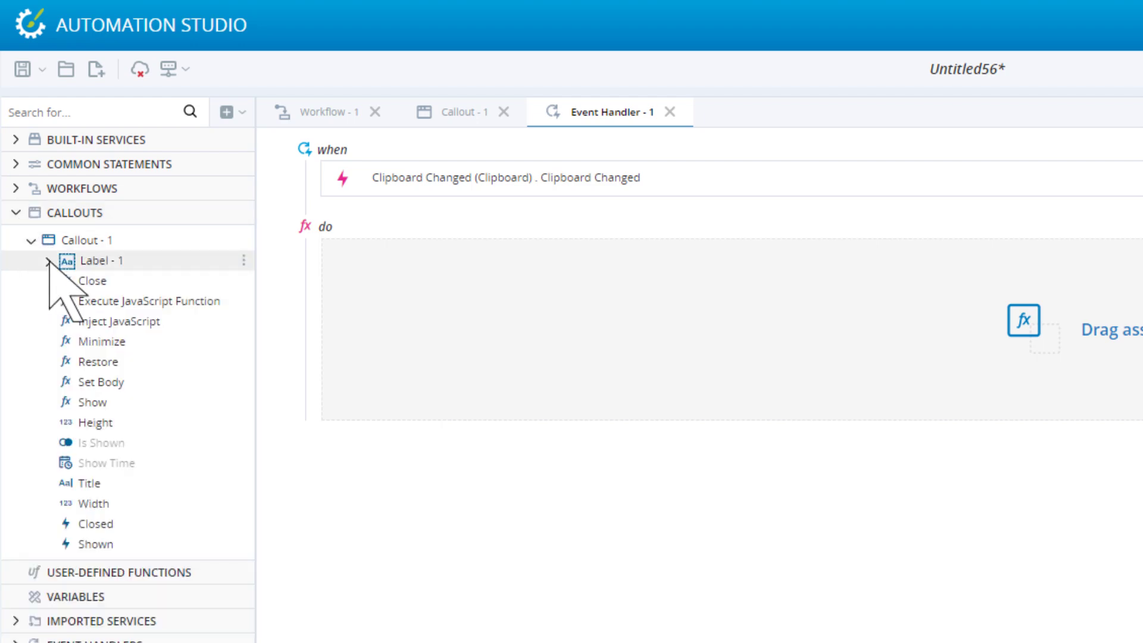
pyautogui.click(49, 261)
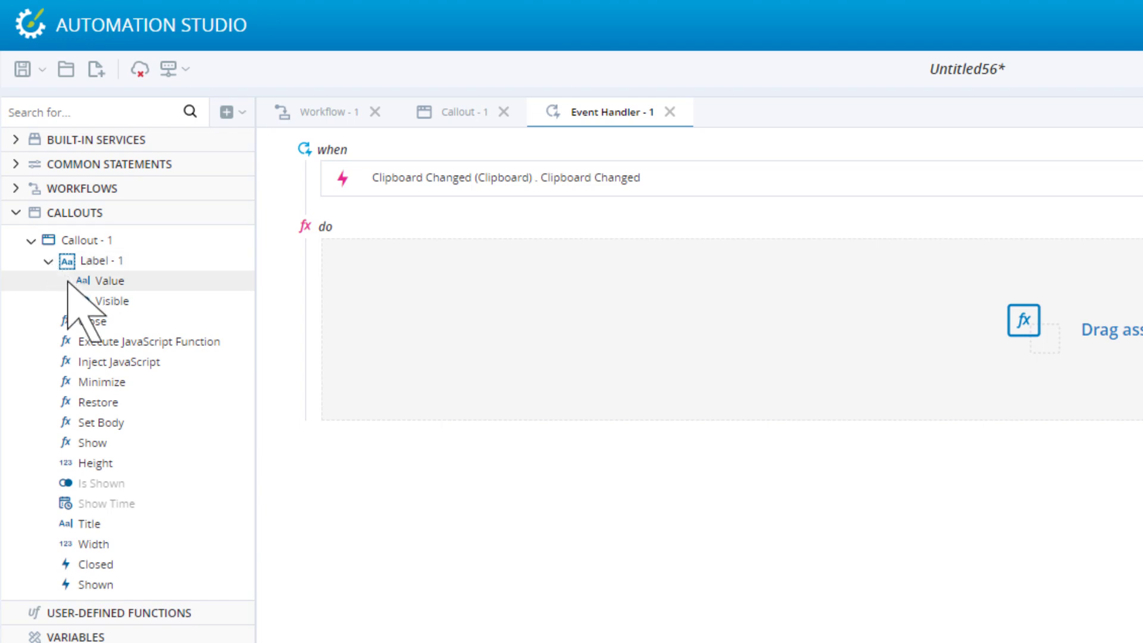
pyautogui.moveTo(70, 283); pyautogui.dragTo(349, 245)
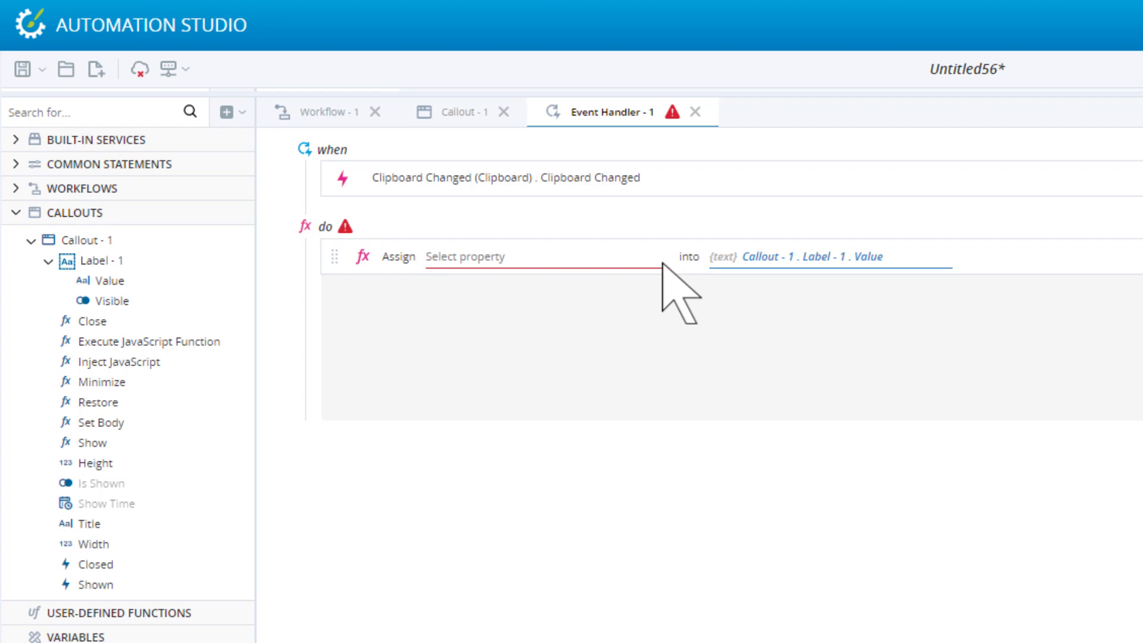
# - Set the Assign source to Get Clipboard Text (Clipboard) and add a Callout - 1 . Show step
pyautogui.click(625, 257)
pyautogui.click(656, 256)
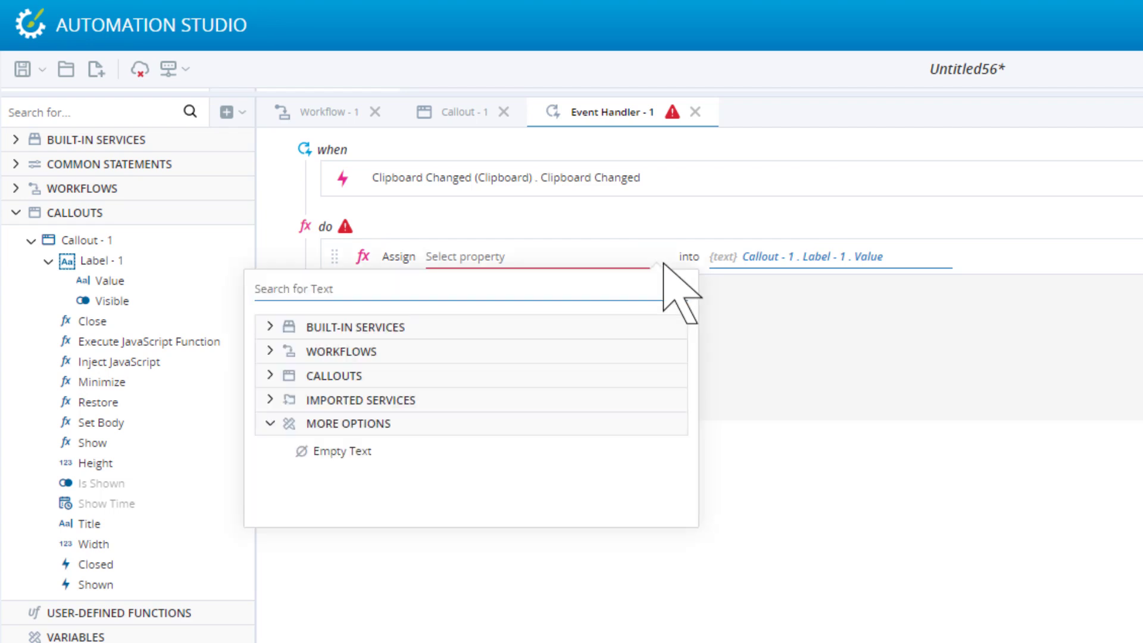
pyautogui.click(269, 327)
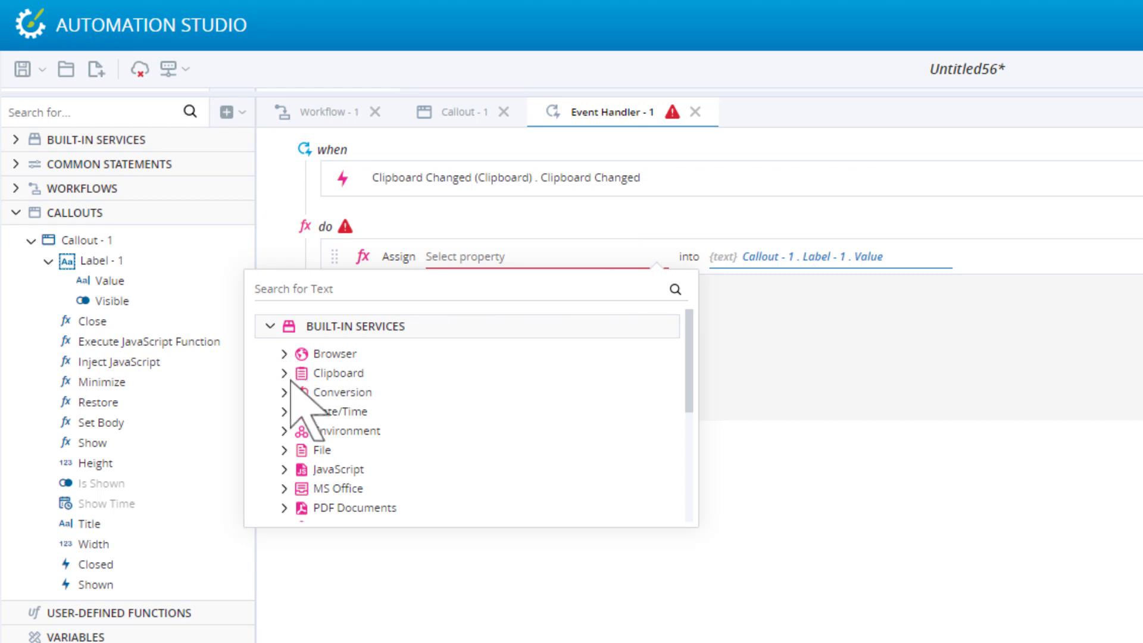
pyautogui.click(284, 373)
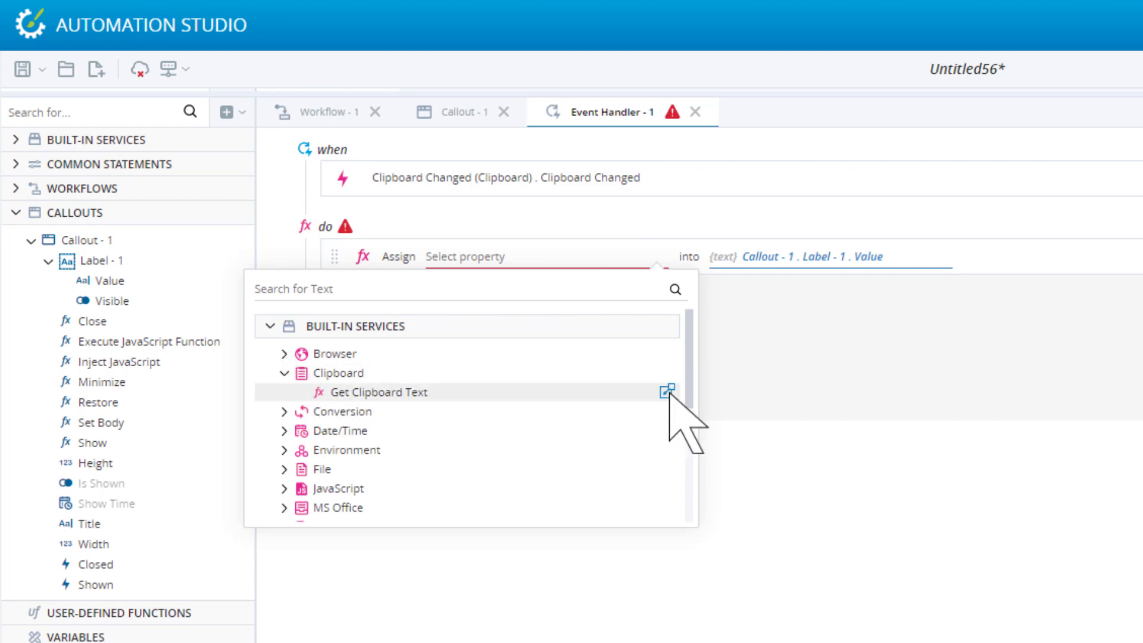
pyautogui.click(667, 392)
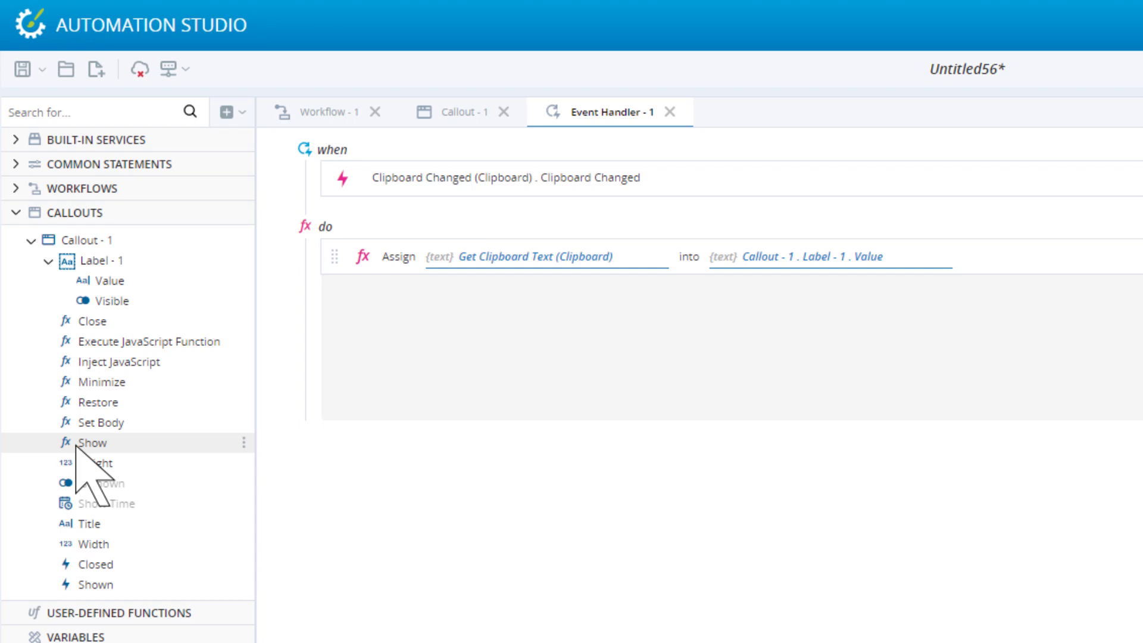
pyautogui.moveTo(75, 446); pyautogui.dragTo(404, 297)
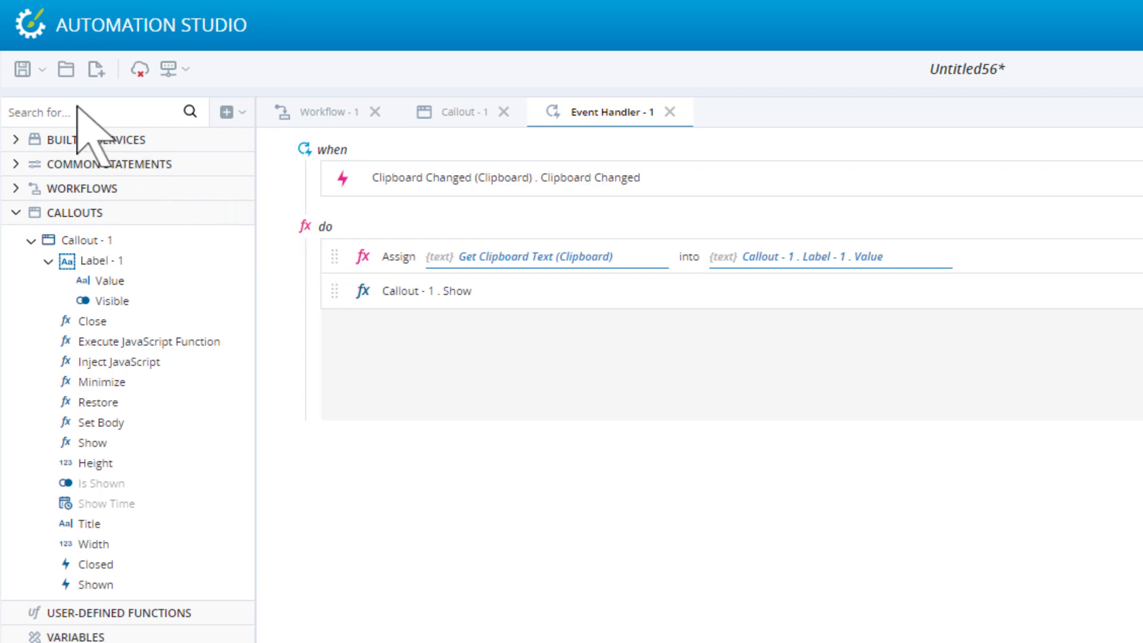
# - Save the project as 'TextCaptured' instead of Untitled56
pyautogui.click(22, 71)
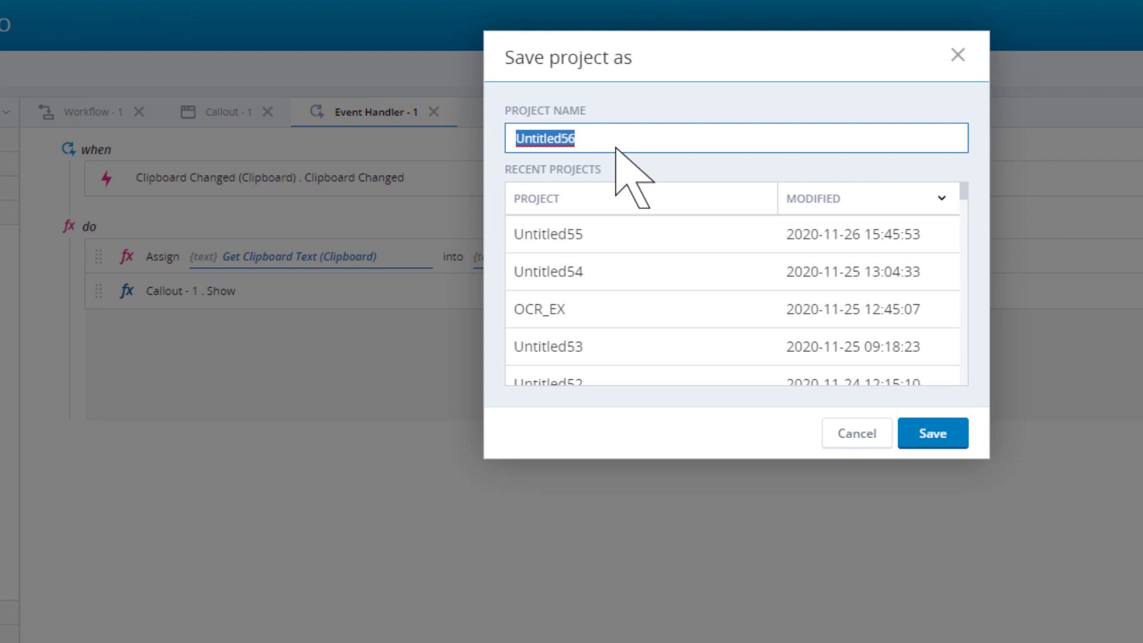
pyautogui.write('TextCaptured')
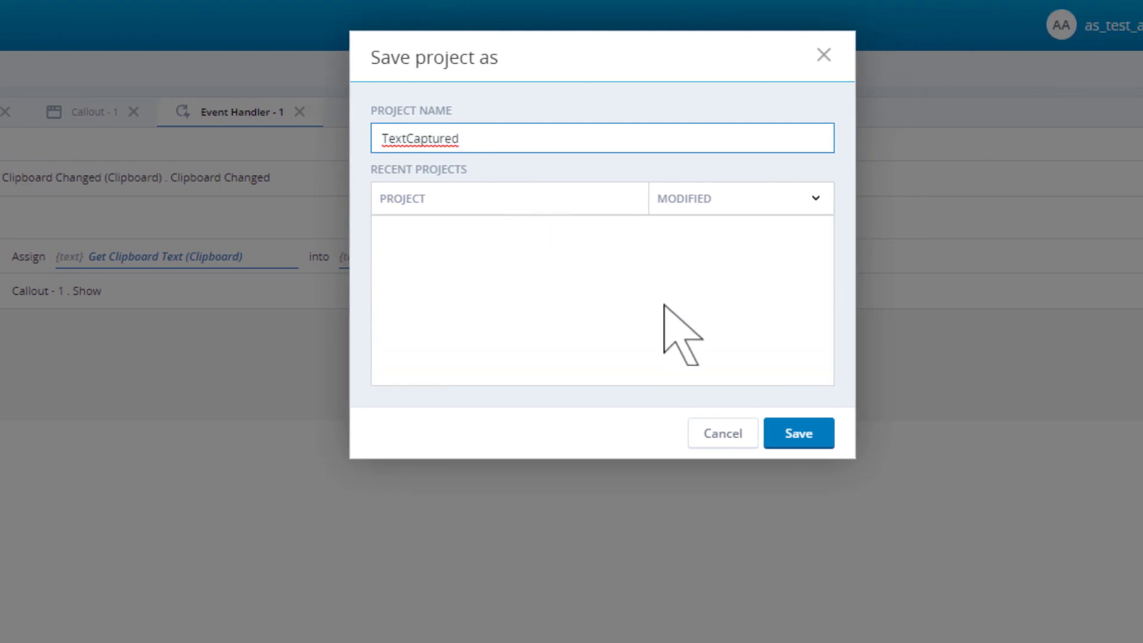
pyautogui.click(818, 434)
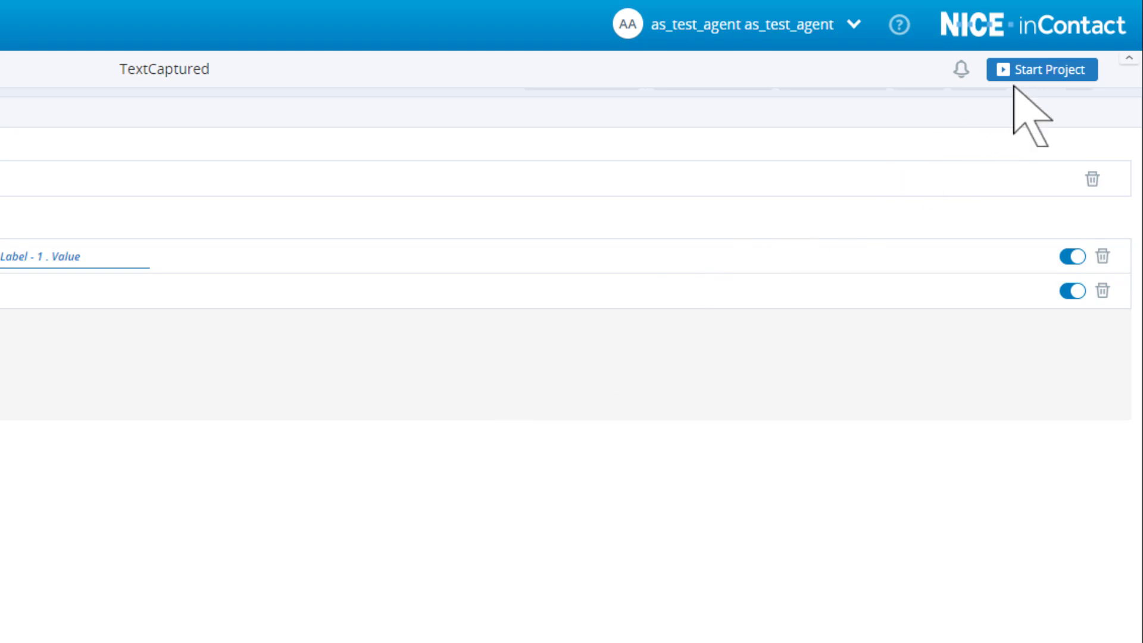
# - Start the TextCaptured project in execution mode to test the clipboard handler
pyautogui.click(1042, 69)
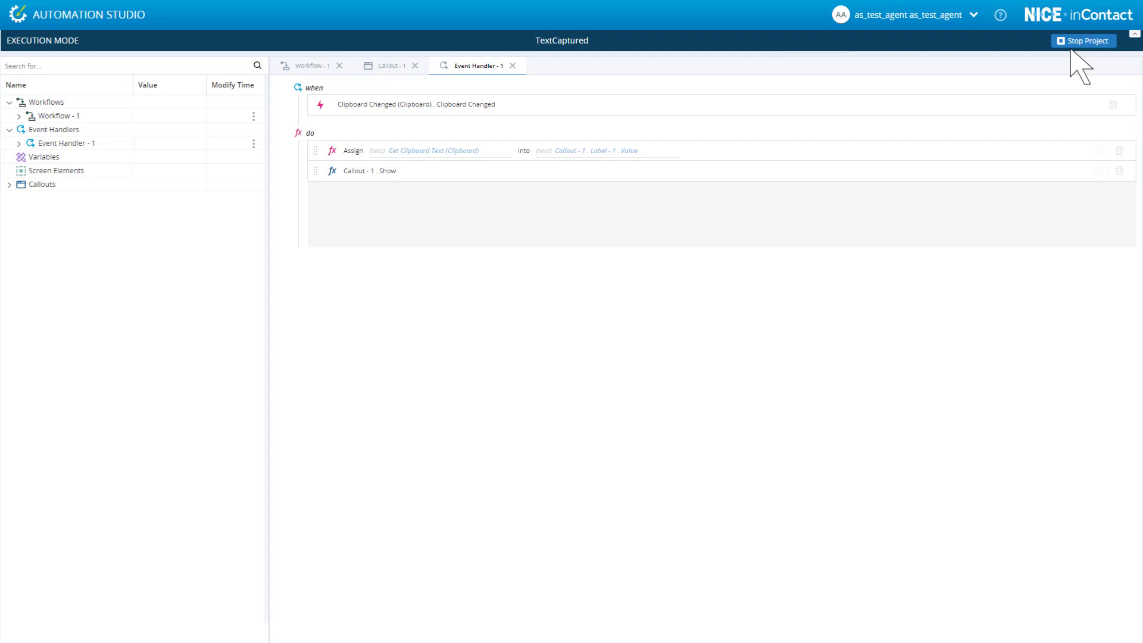
# - In Chrome, copy the NICE page subheading so the Clipboard Updated callout appears
pyautogui.hotkey('alt', 'Tab')
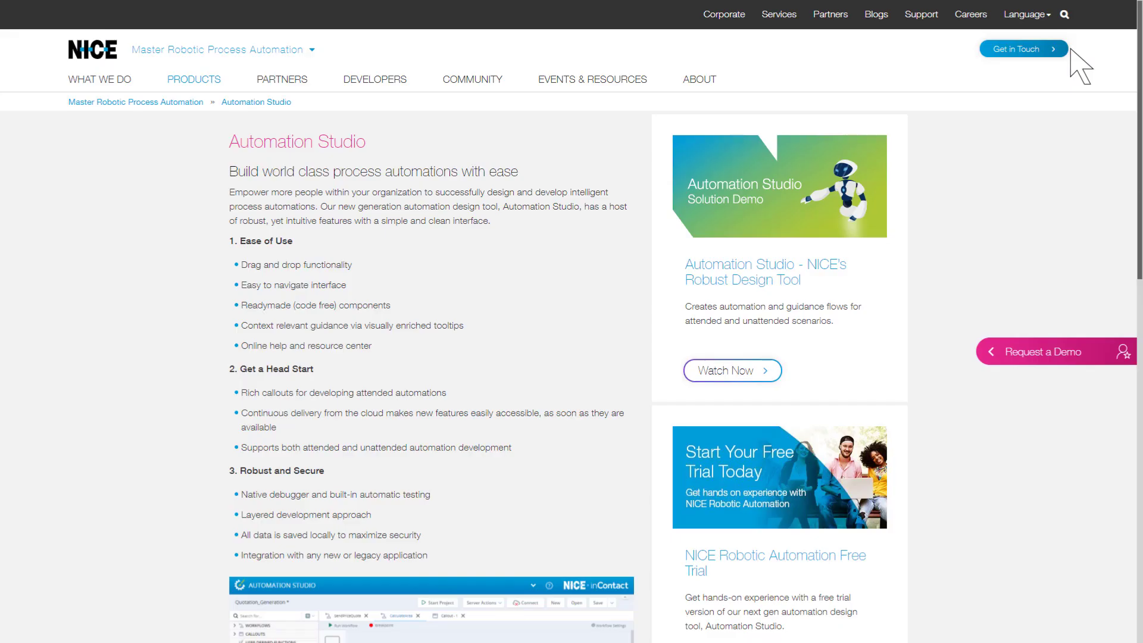
pyautogui.tripleClick(465, 172)
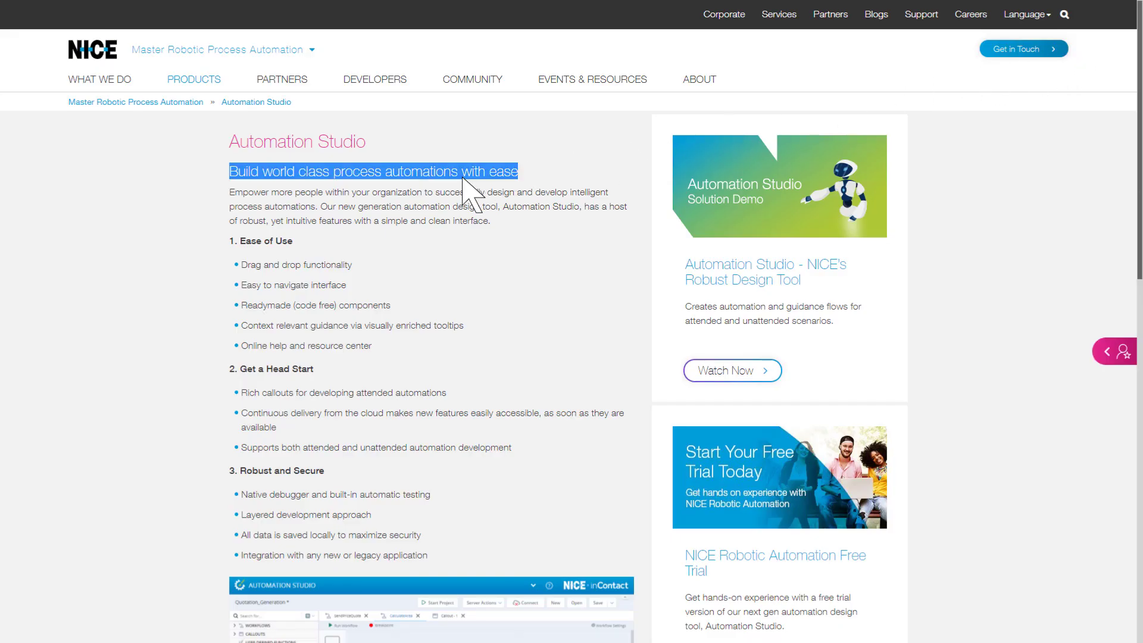
pyautogui.rightClick(465, 182)
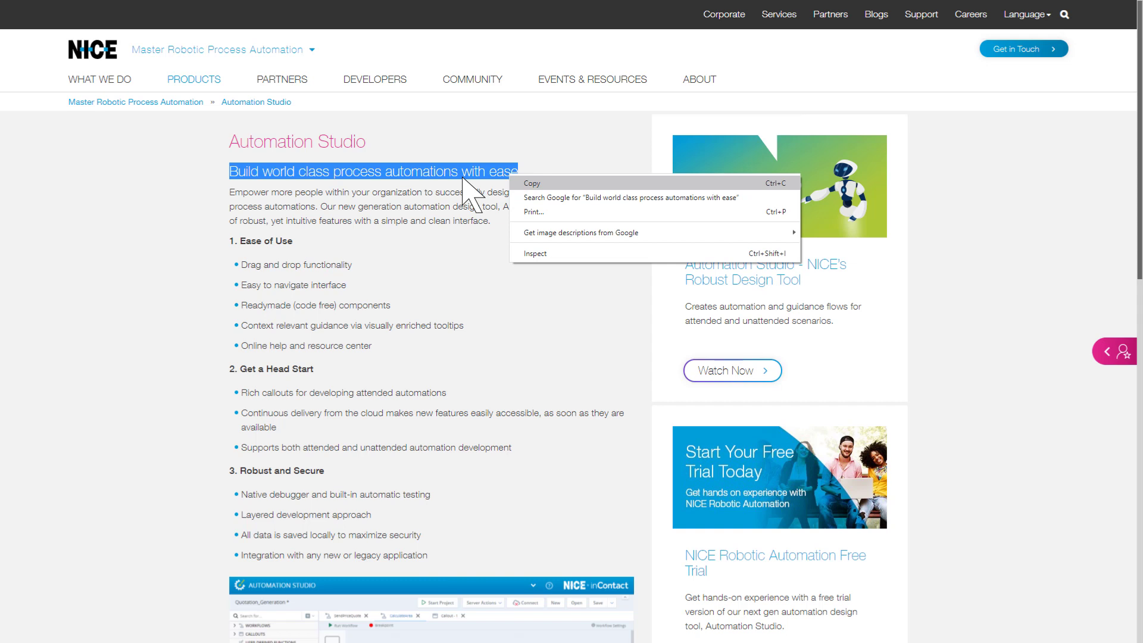
pyautogui.click(552, 184)
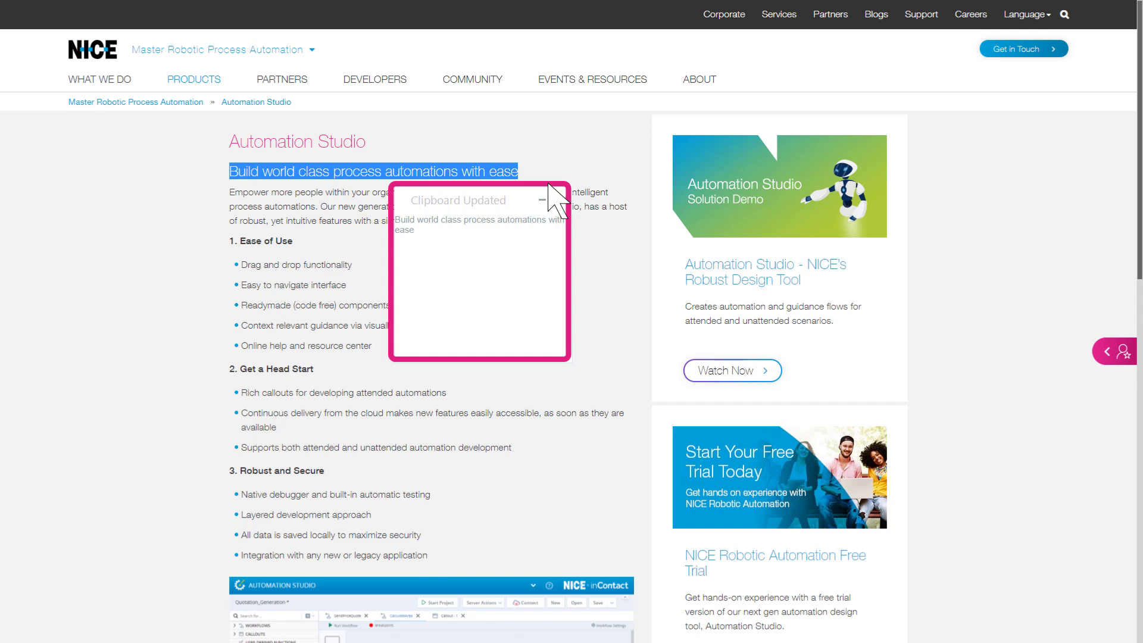
# - Dismiss the callout, copy 'Empower more people', and return to Automation Studio
pyautogui.click(560, 205)
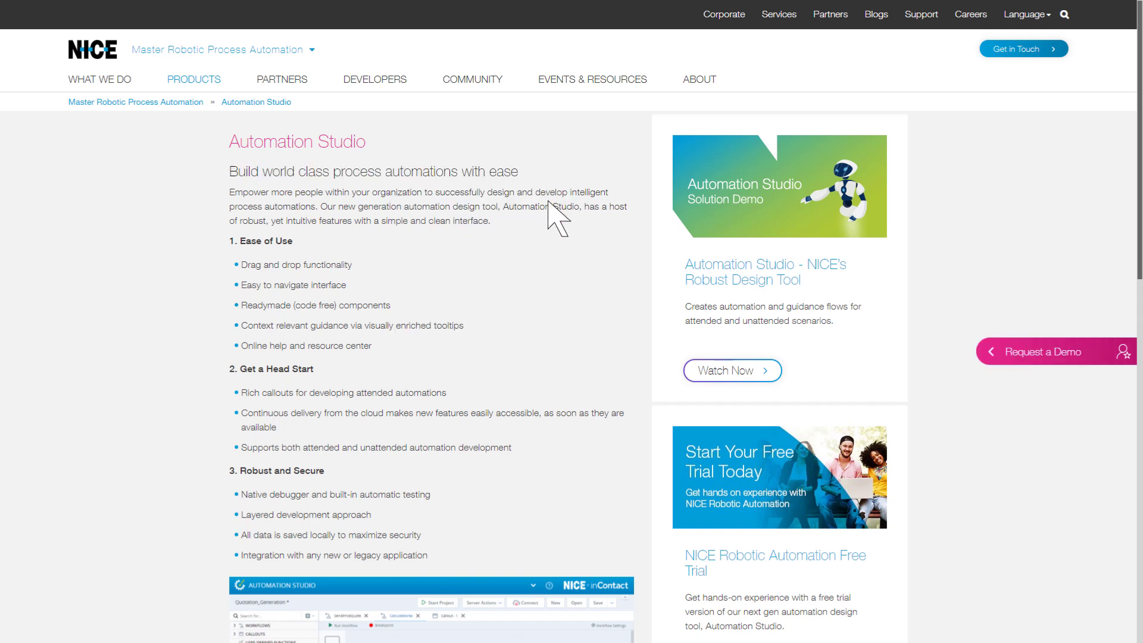
pyautogui.moveTo(324, 192); pyautogui.dragTo(231, 192)
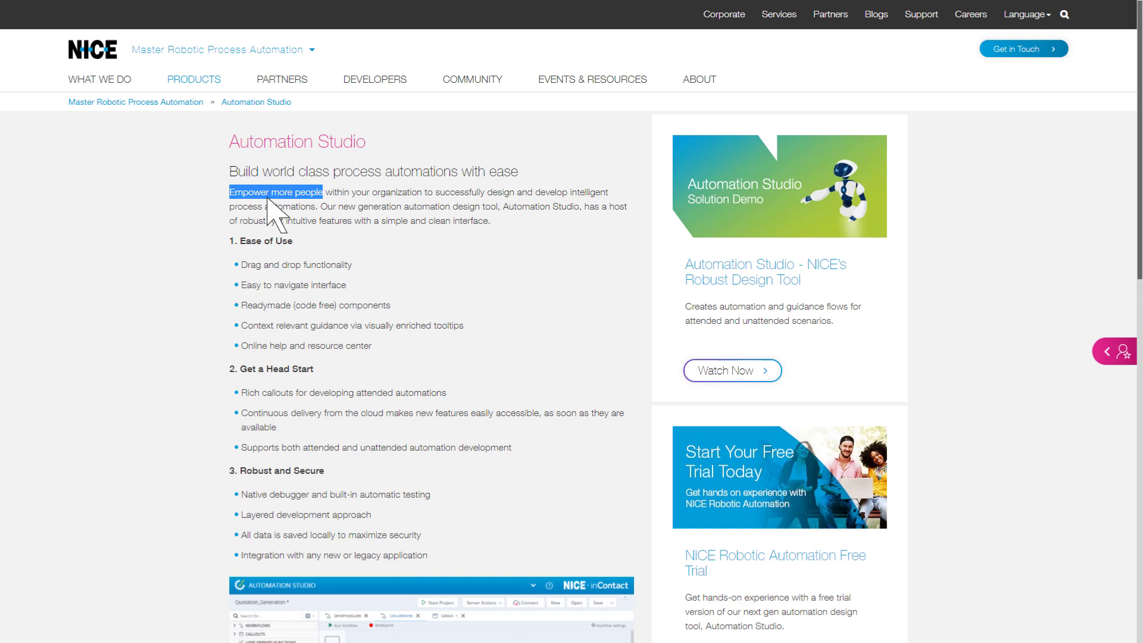
pyautogui.rightClick(268, 206)
pyautogui.click(351, 204)
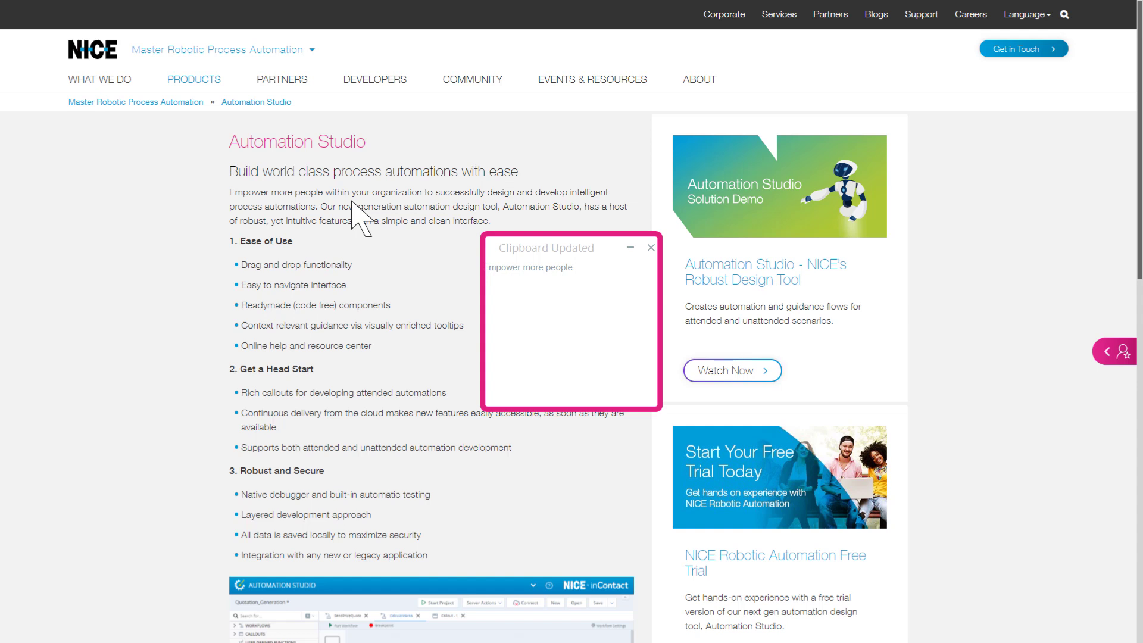
pyautogui.hotkey('alt', 'Tab')
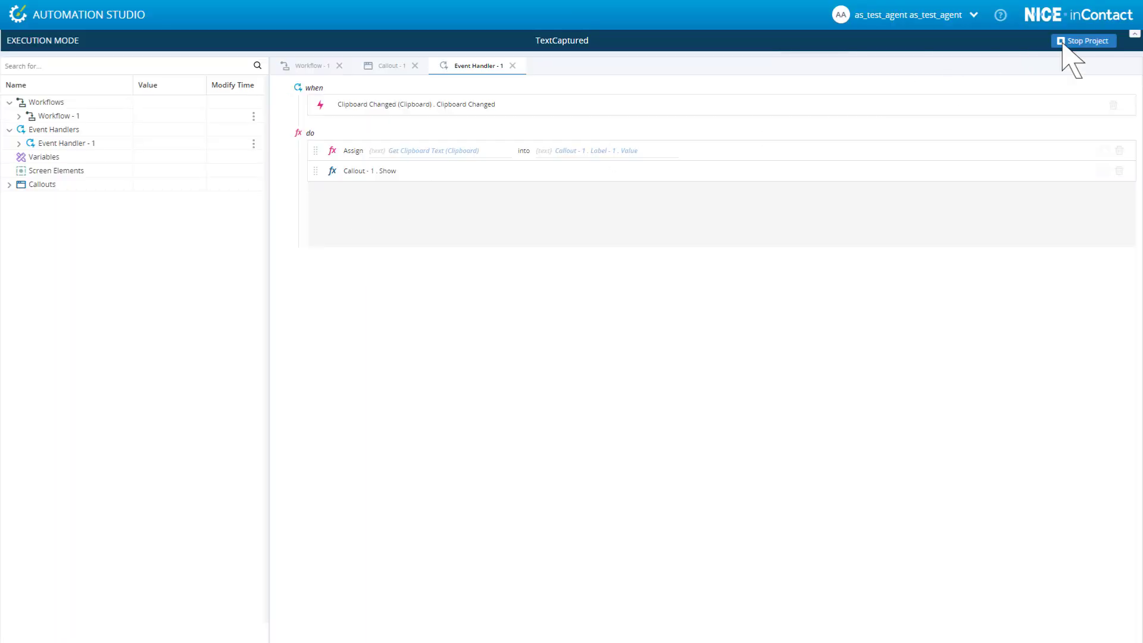
# - Stop execution of the TextCaptured project to return to the editing view
pyautogui.click(1083, 40)
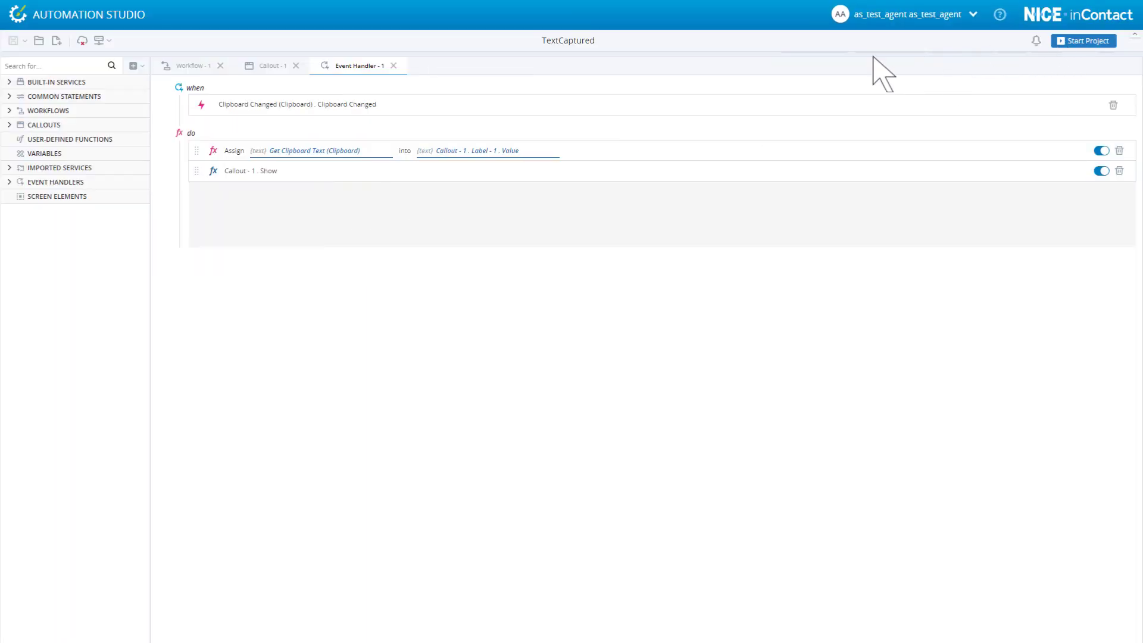